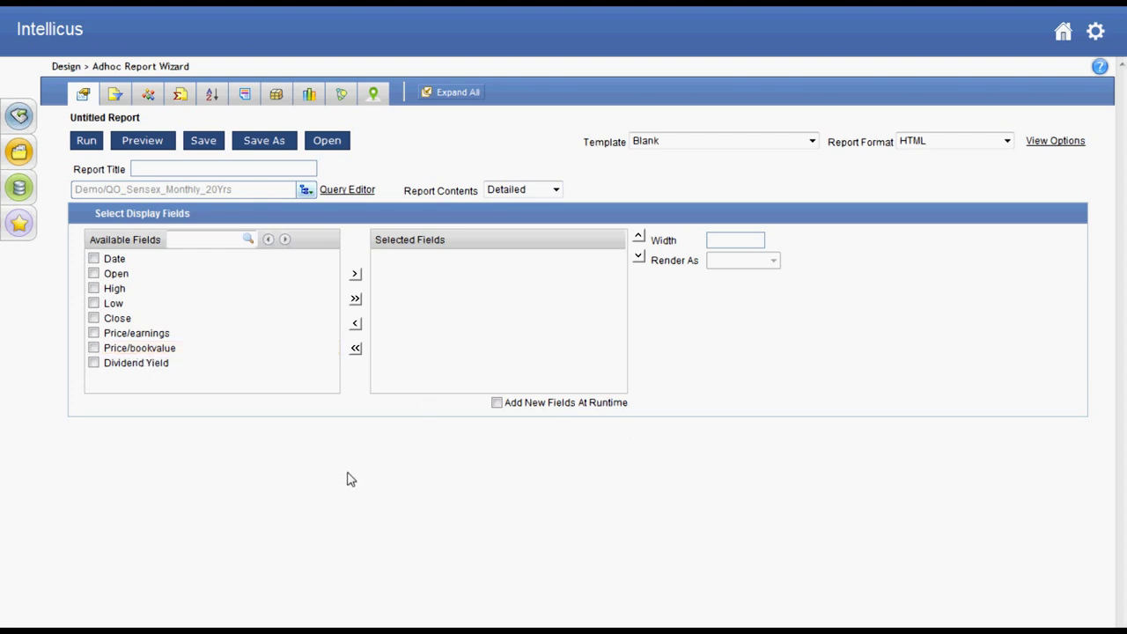
In the chart settings, keep Bar as the chart type
left_click(309, 96)
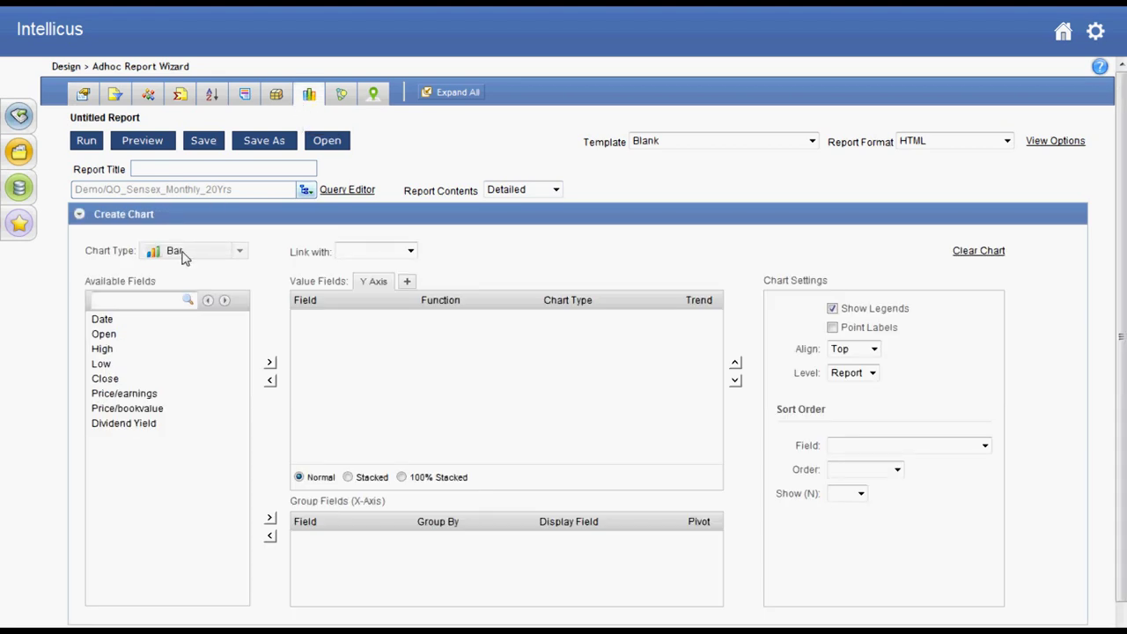
left_click(239, 254)
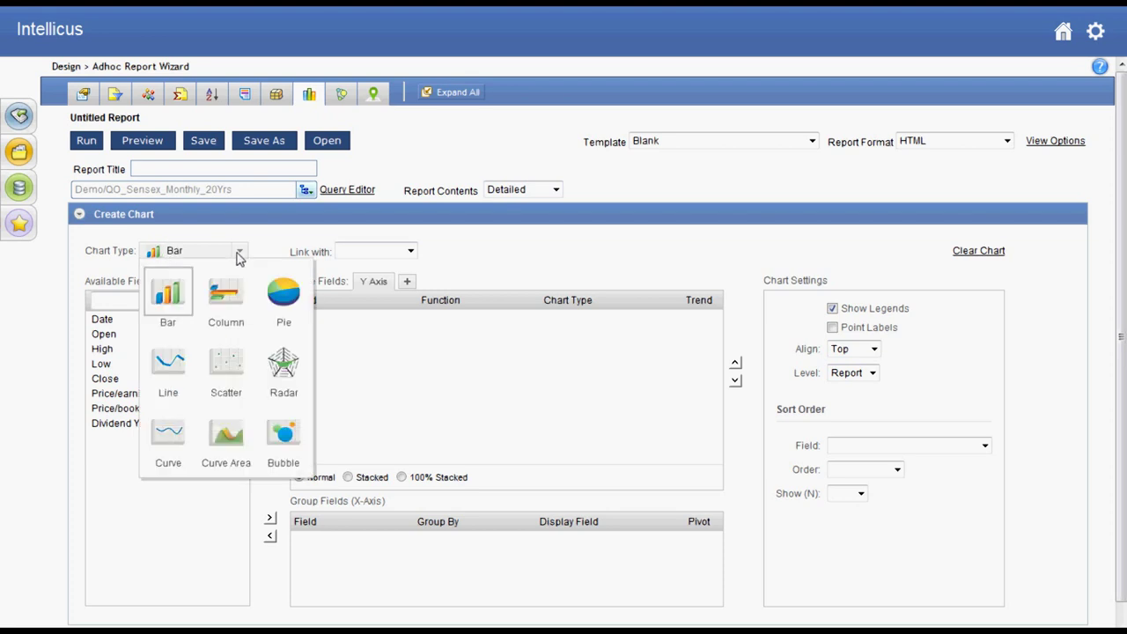
left_click(239, 255)
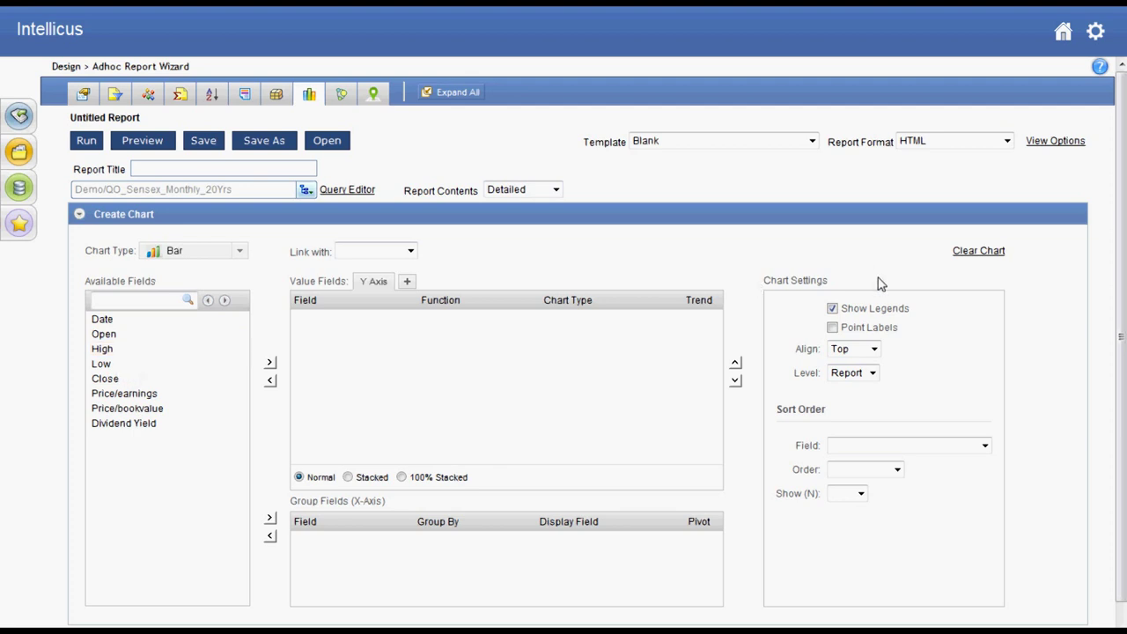
Group by year of Date, plot average Close, and run the report
left_click_drag(110, 321, 394, 552)
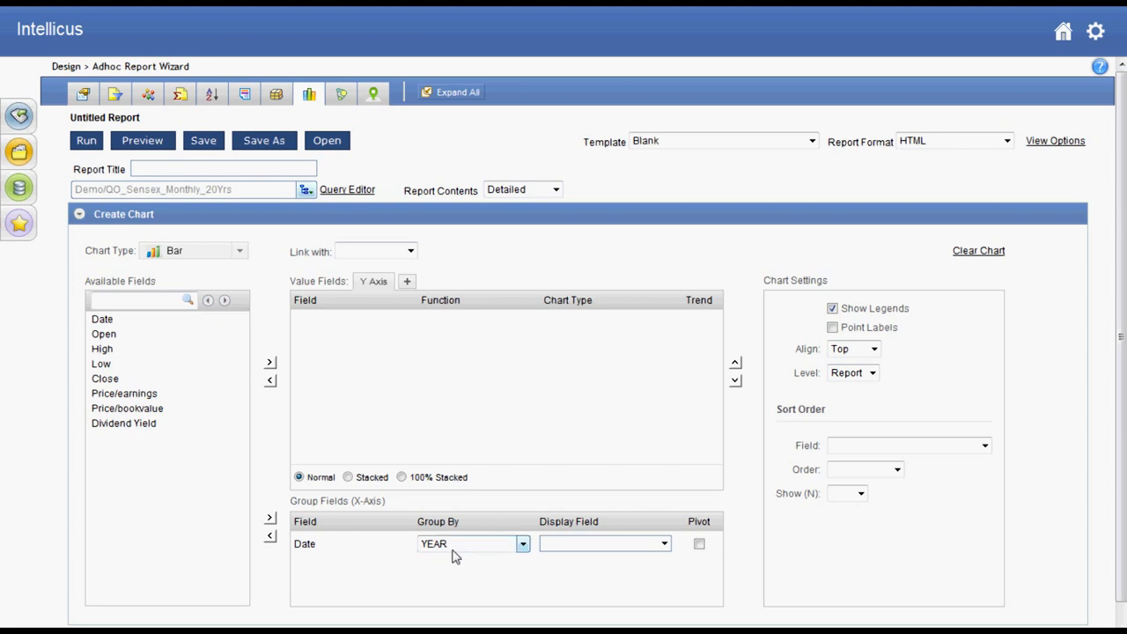
left_click_drag(141, 380, 384, 330)
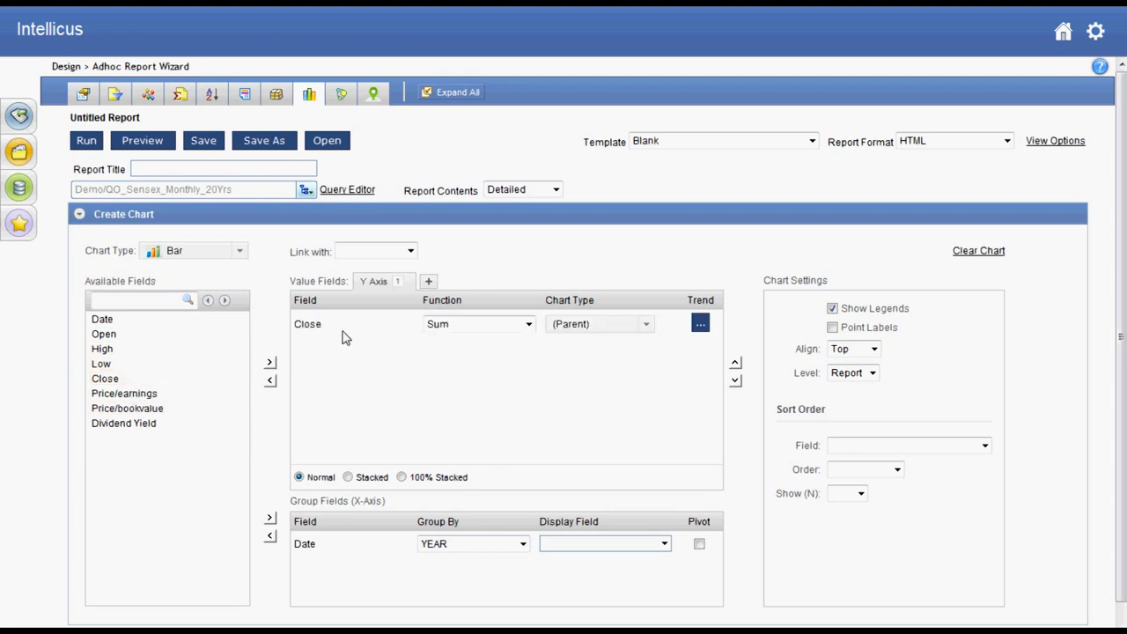
left_click(491, 327)
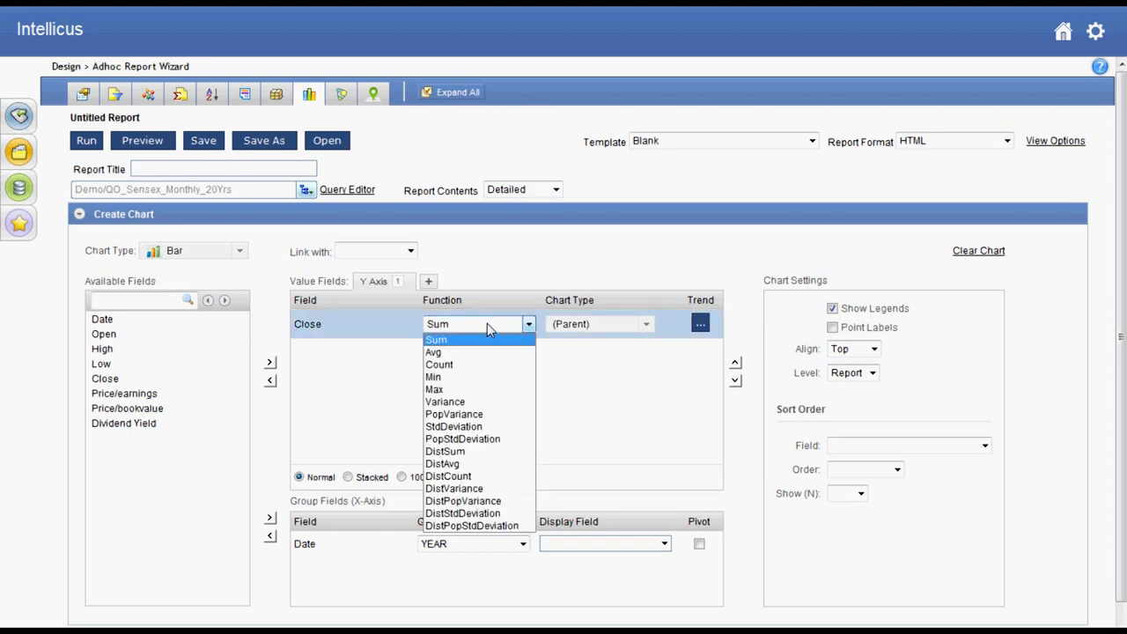
left_click(475, 355)
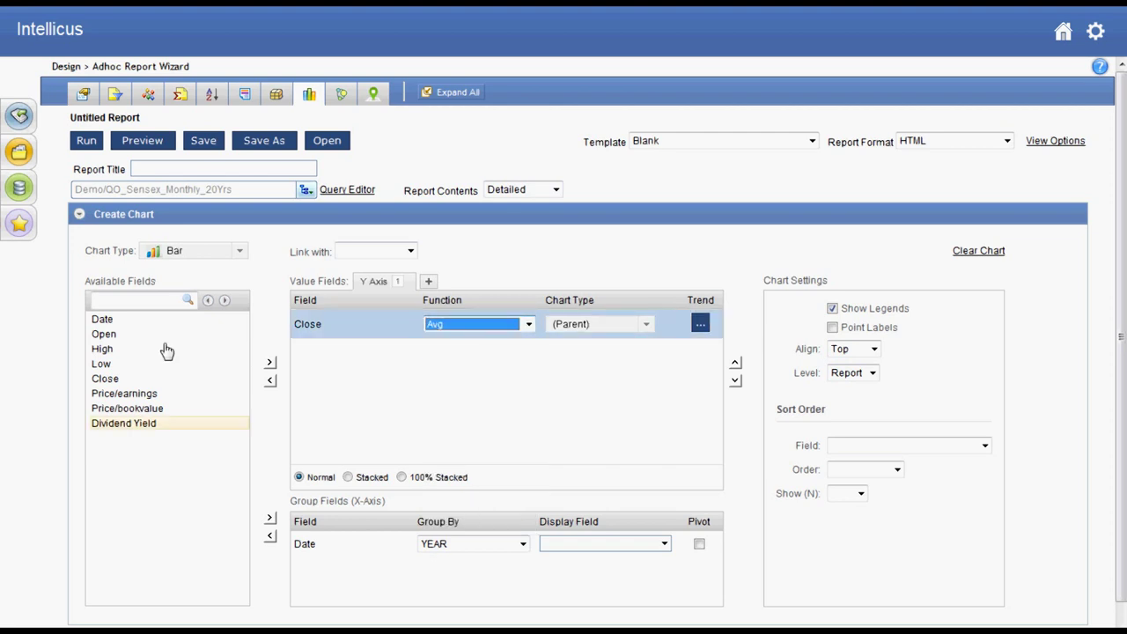
left_click(92, 144)
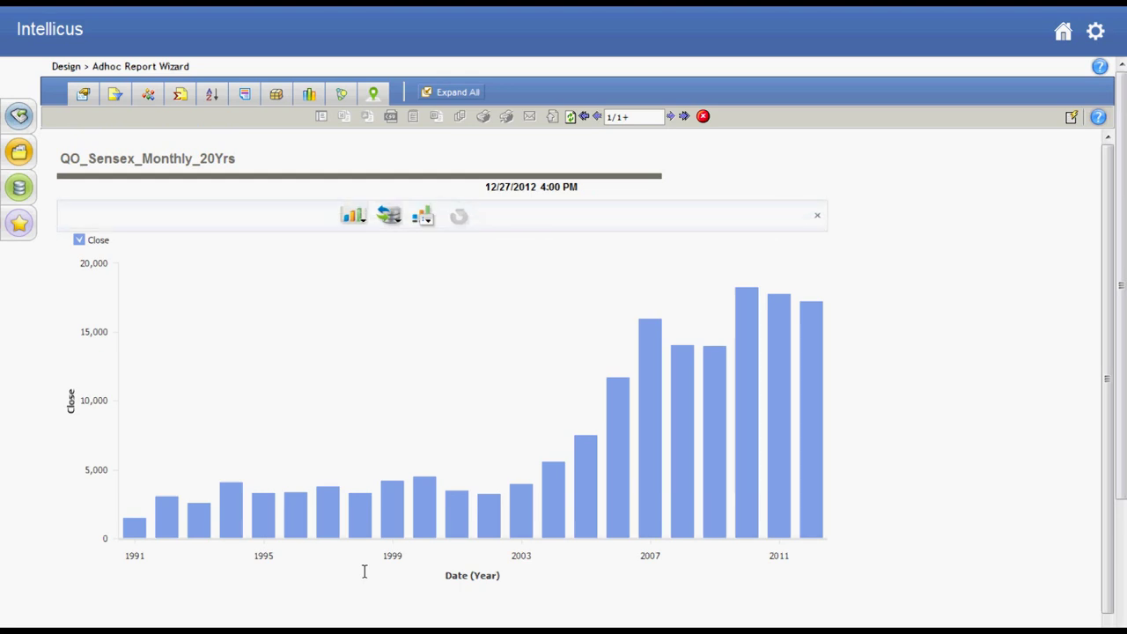
Inspect the Change Chart Type palette and the Change Data settings, closing them without changes
mouse_move(233, 512)
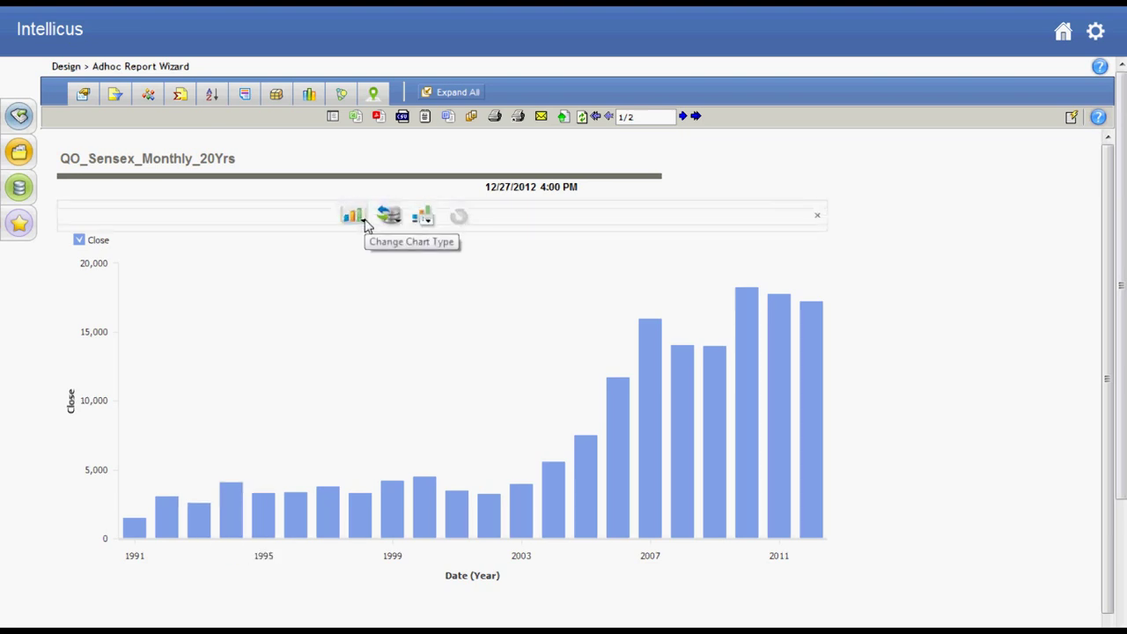
left_click(365, 222)
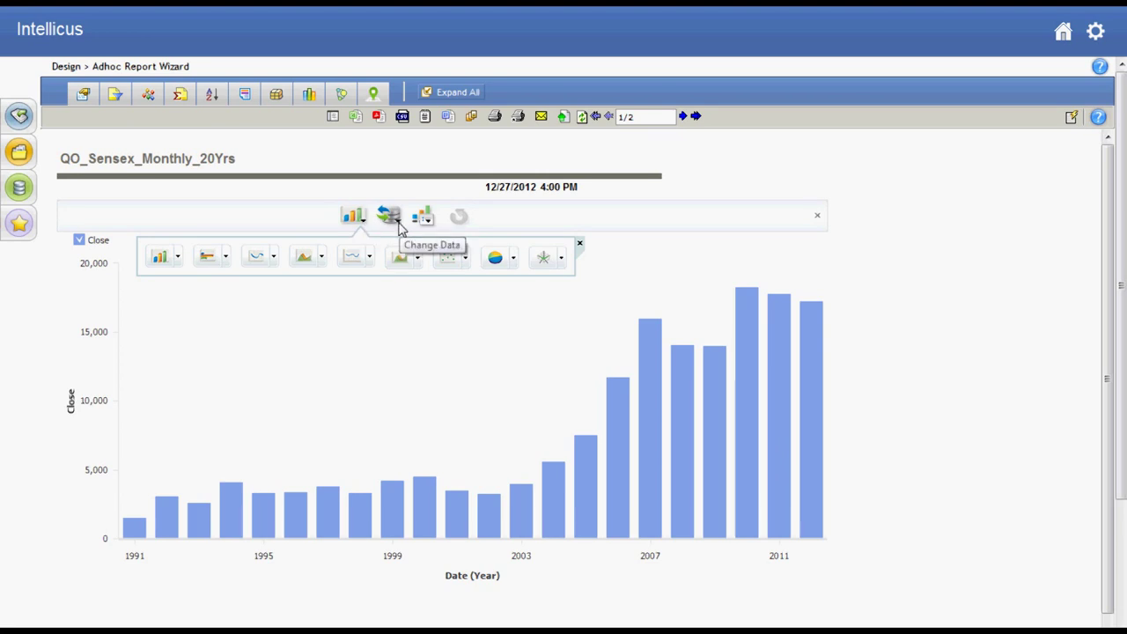
left_click(399, 227)
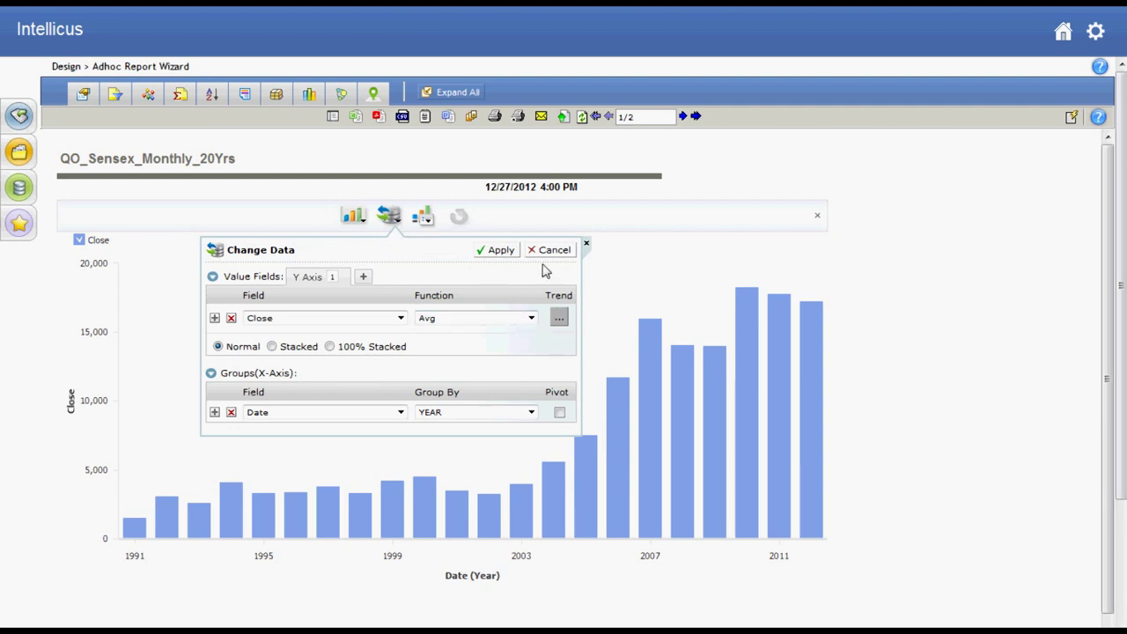
left_click(587, 246)
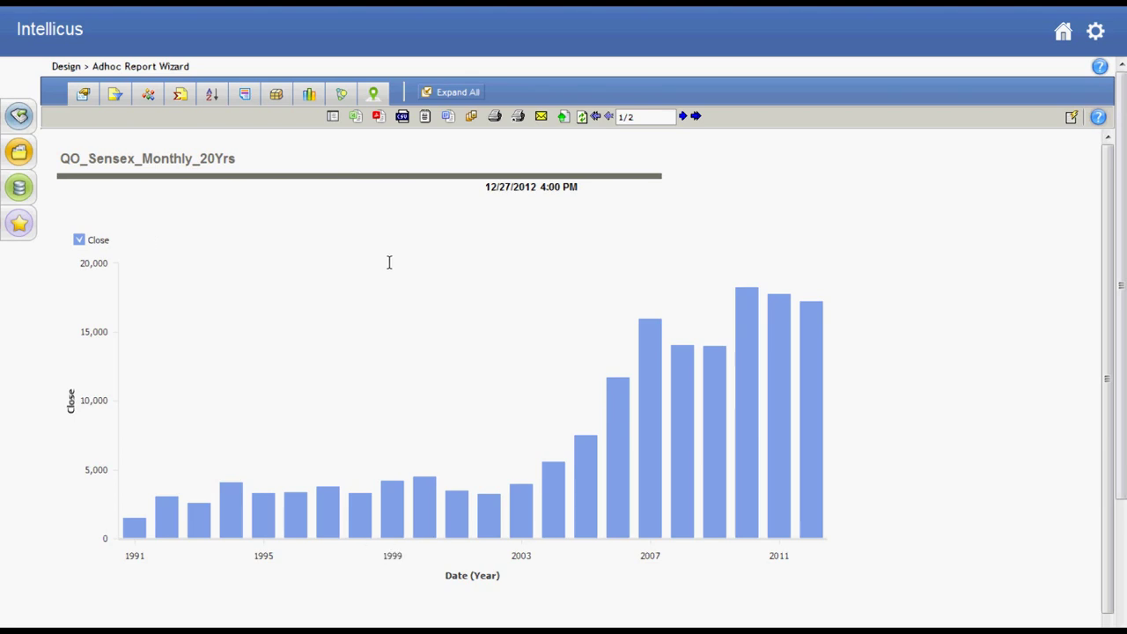
mouse_move(379, 215)
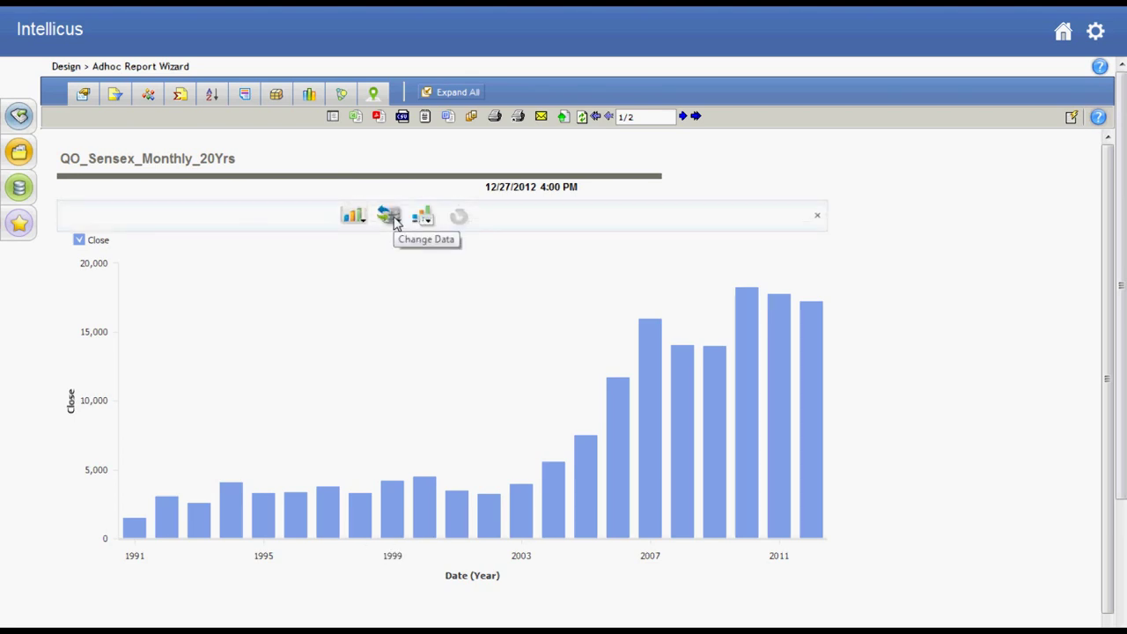
Add manual Polynomial and Logarithmic trend lines to the Close series and apply them
left_click(392, 218)
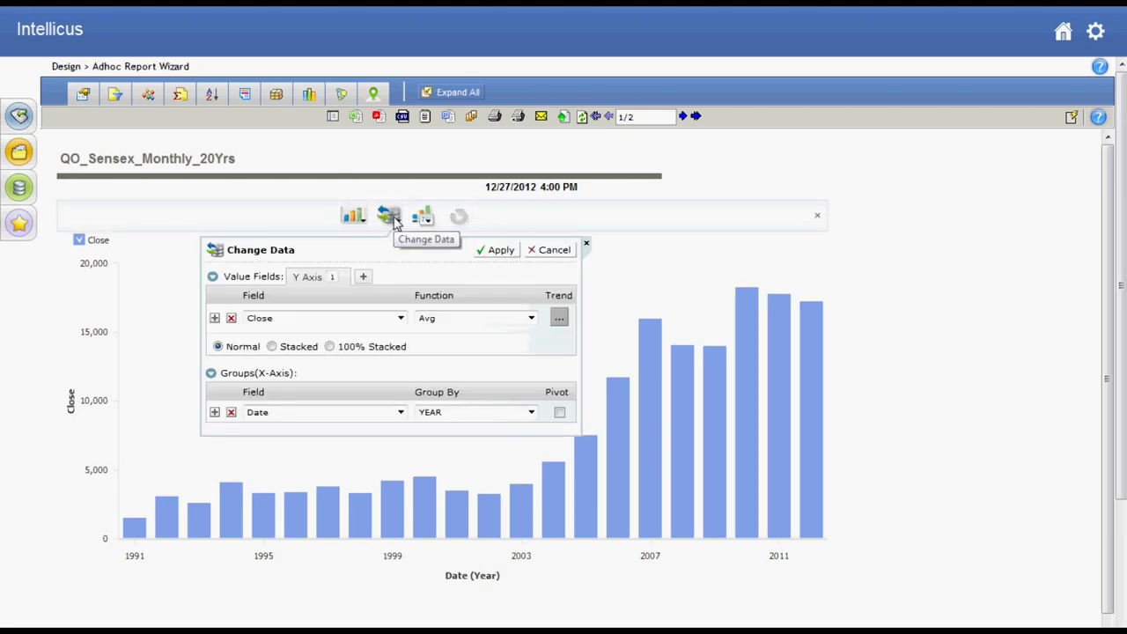
left_click(559, 318)
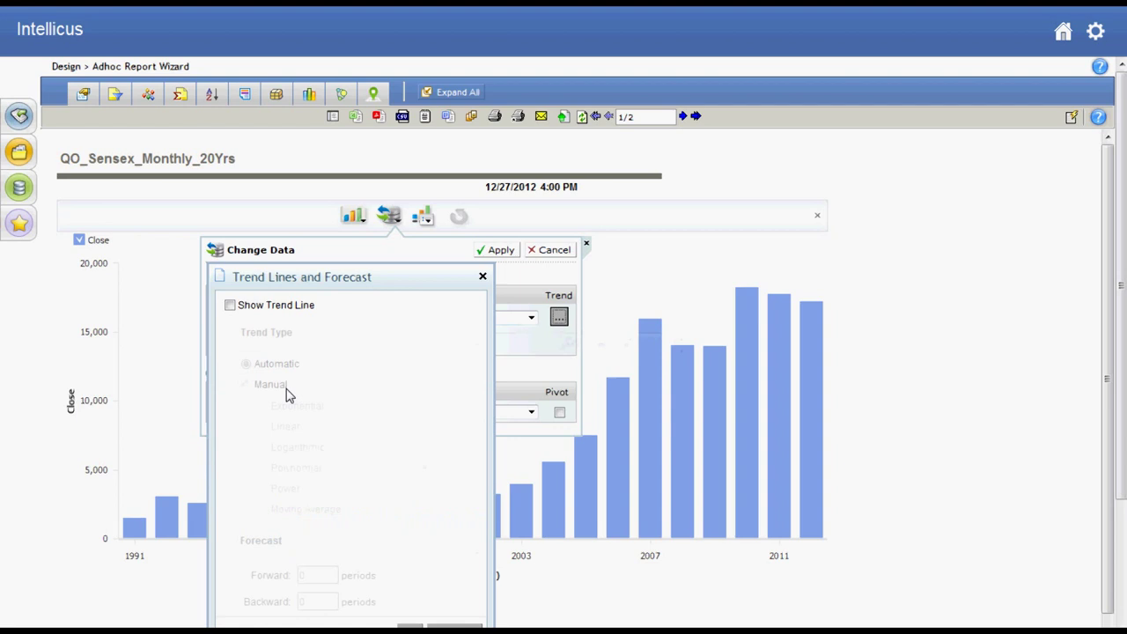
left_click(231, 306)
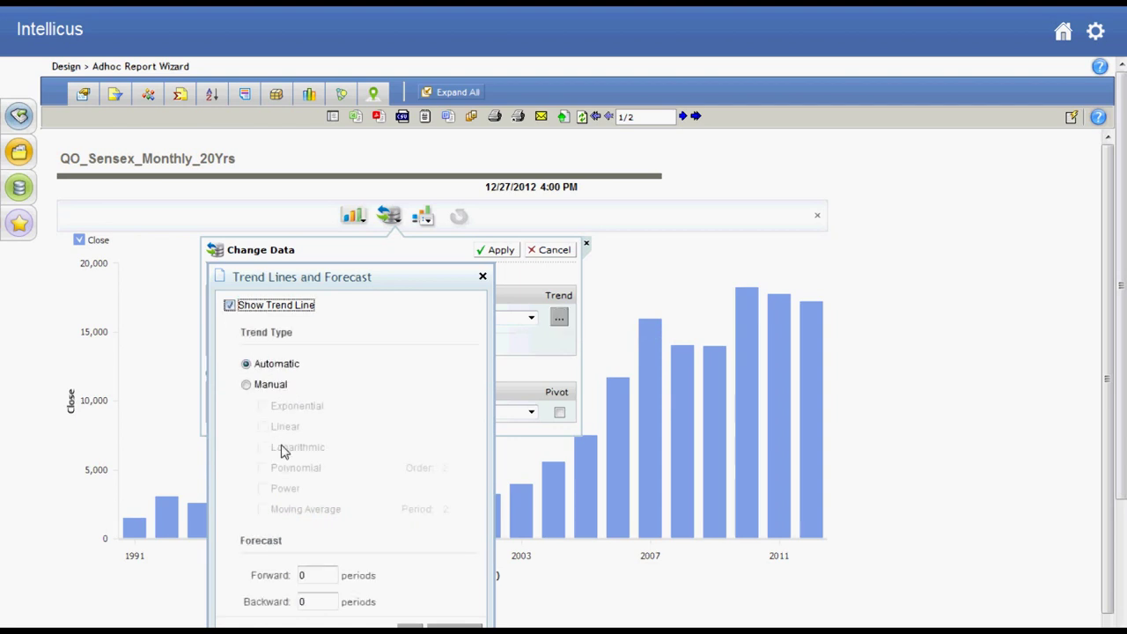
left_click(246, 385)
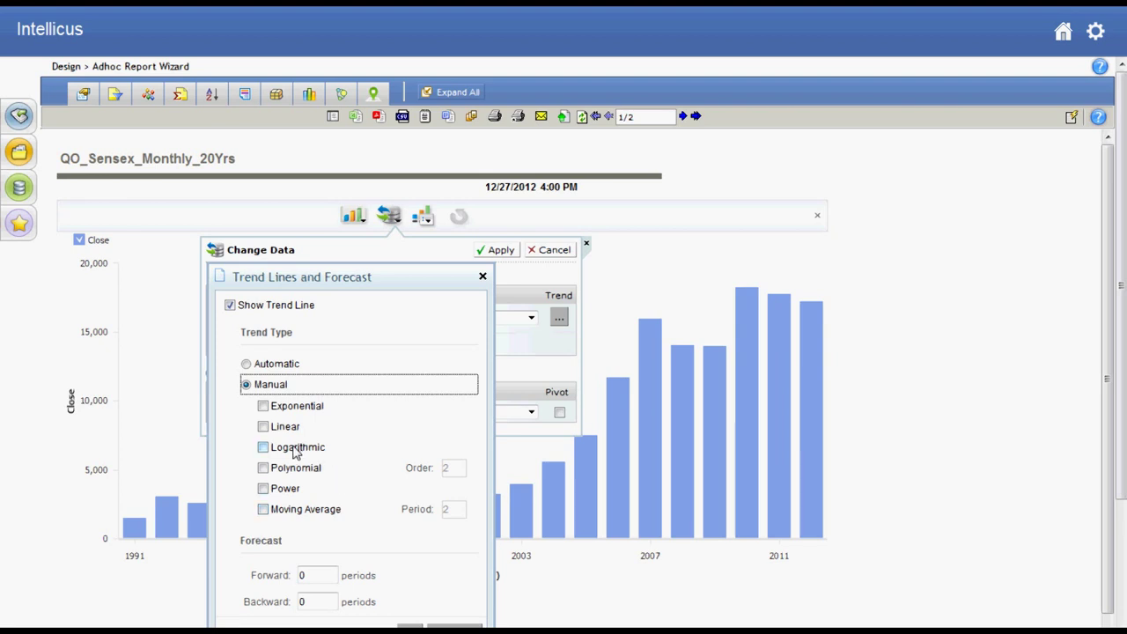
left_click(263, 469)
left_click(263, 470)
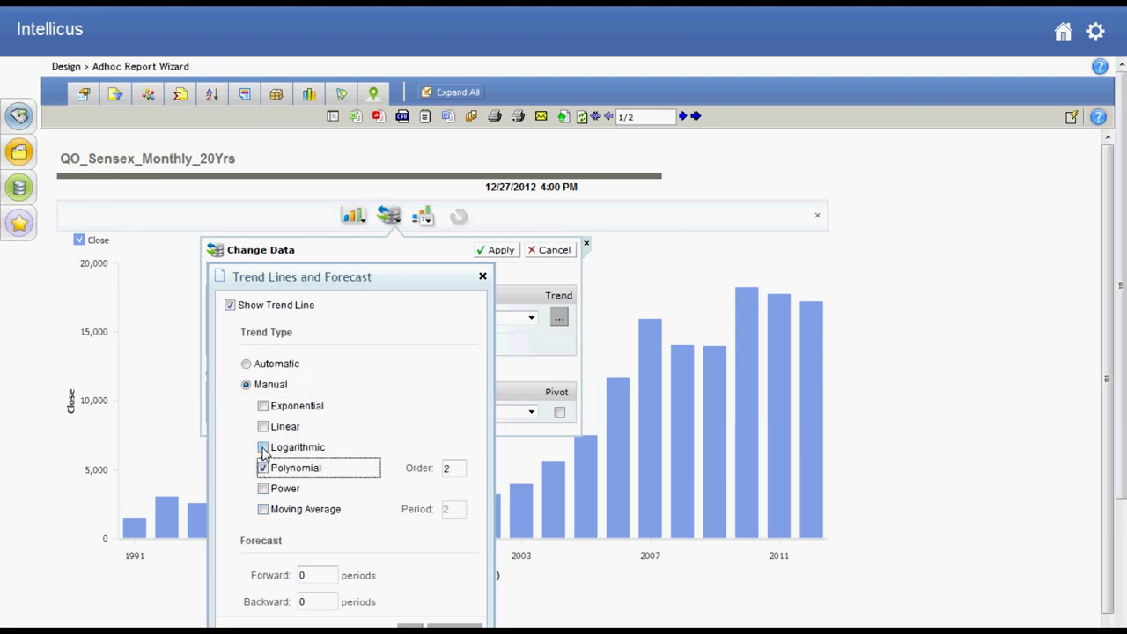
left_click(263, 448)
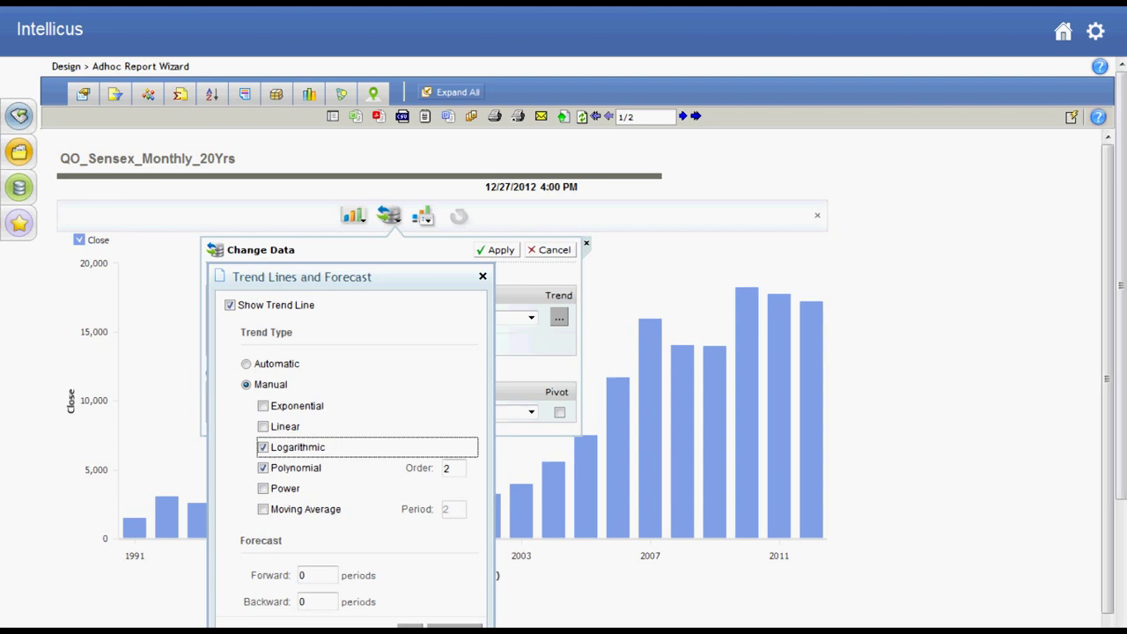
left_click(410, 627)
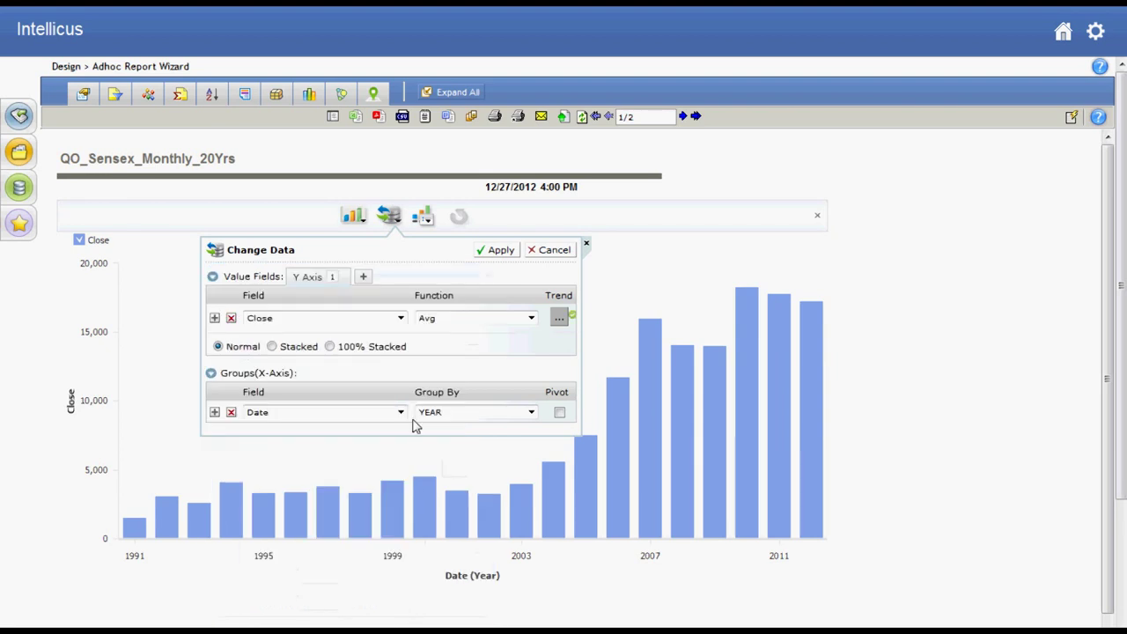
left_click(495, 252)
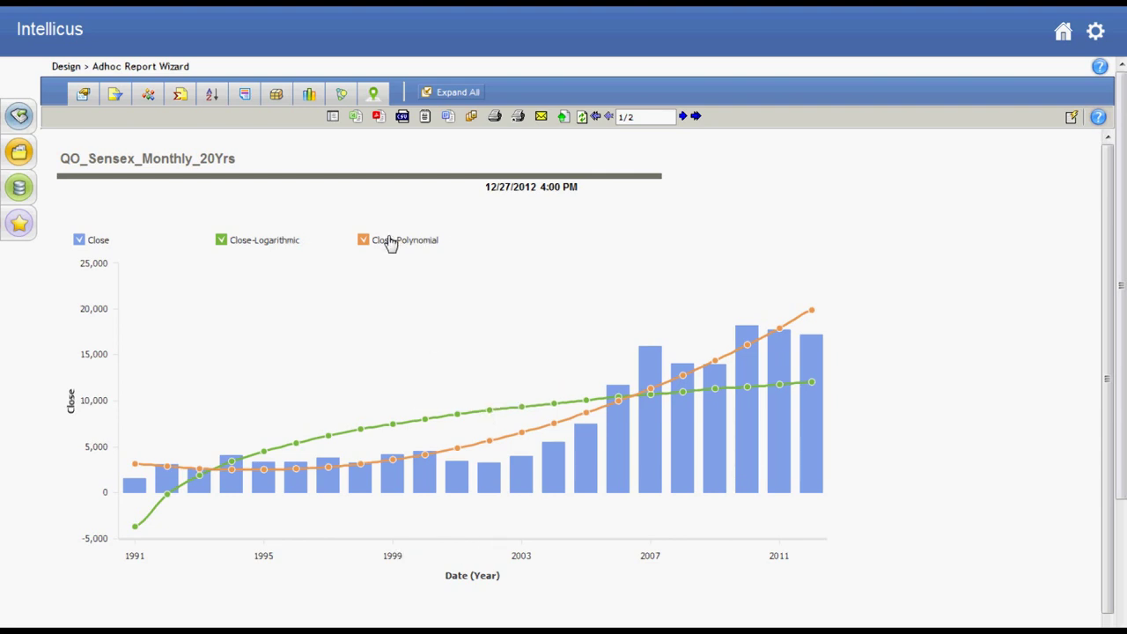
left_click(221, 241)
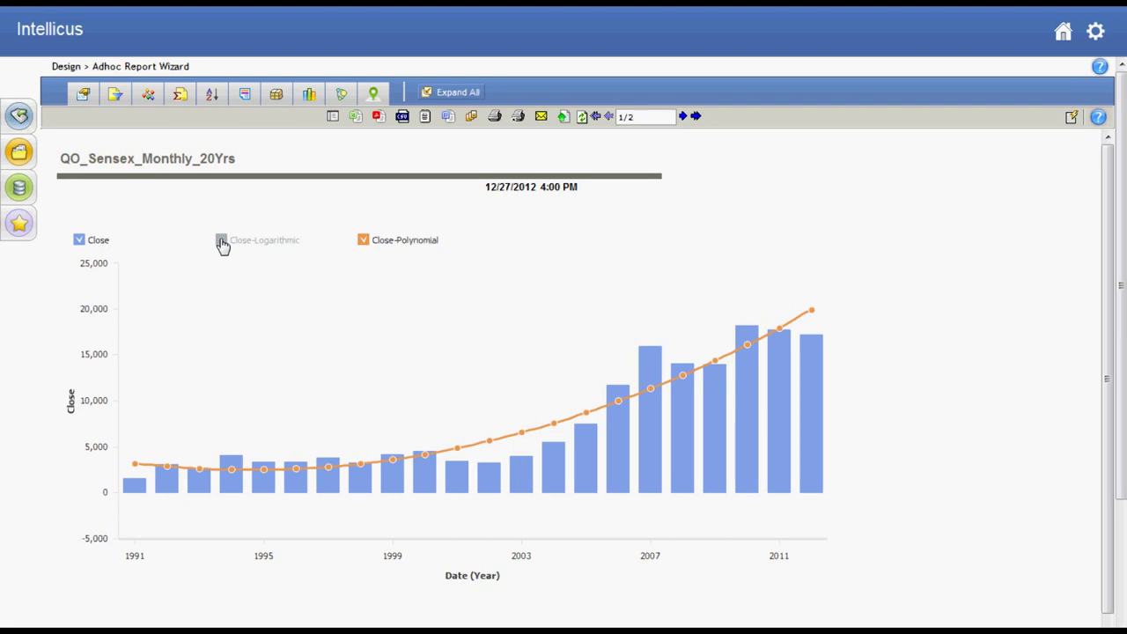
left_click(221, 241)
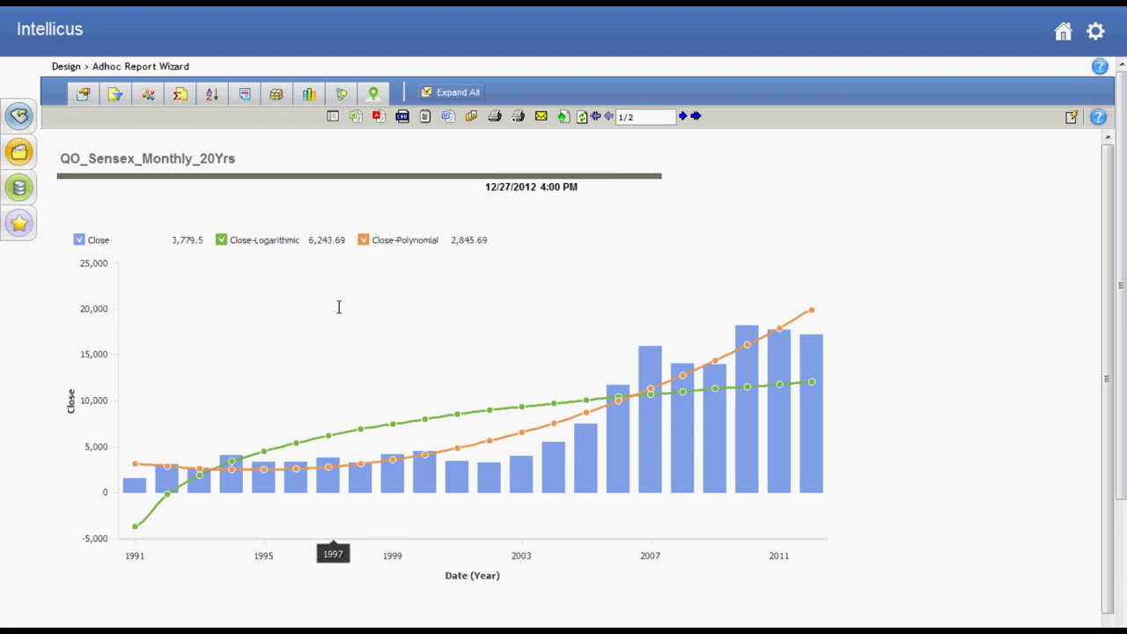
Remove the Logarithmic trend line and forecast the Polynomial line 5 periods forward
left_click(391, 216)
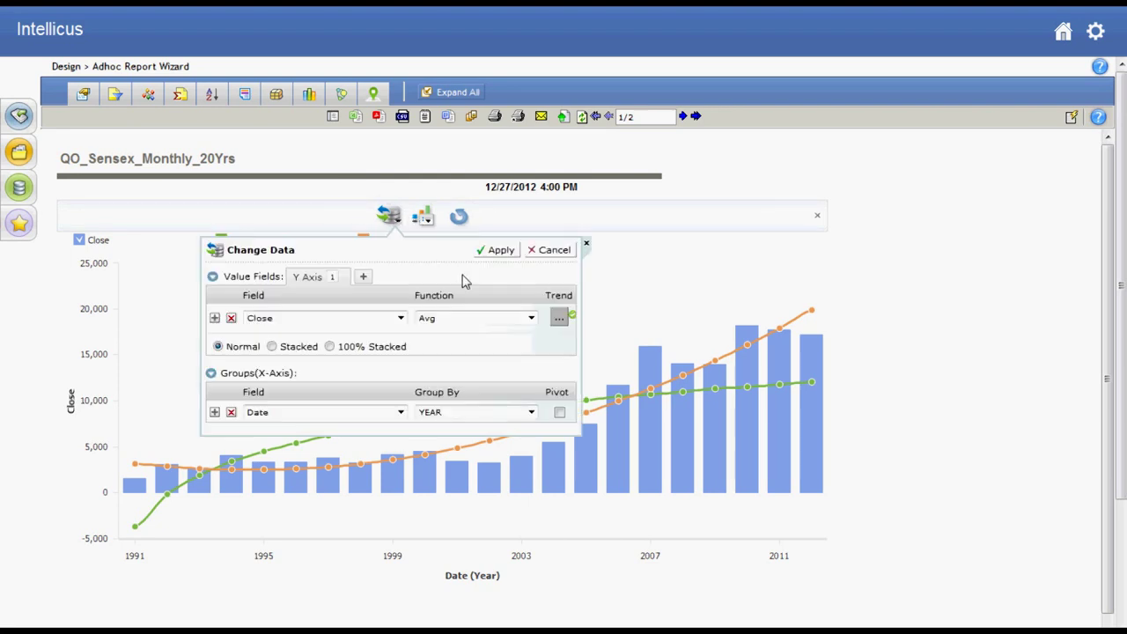
left_click(558, 317)
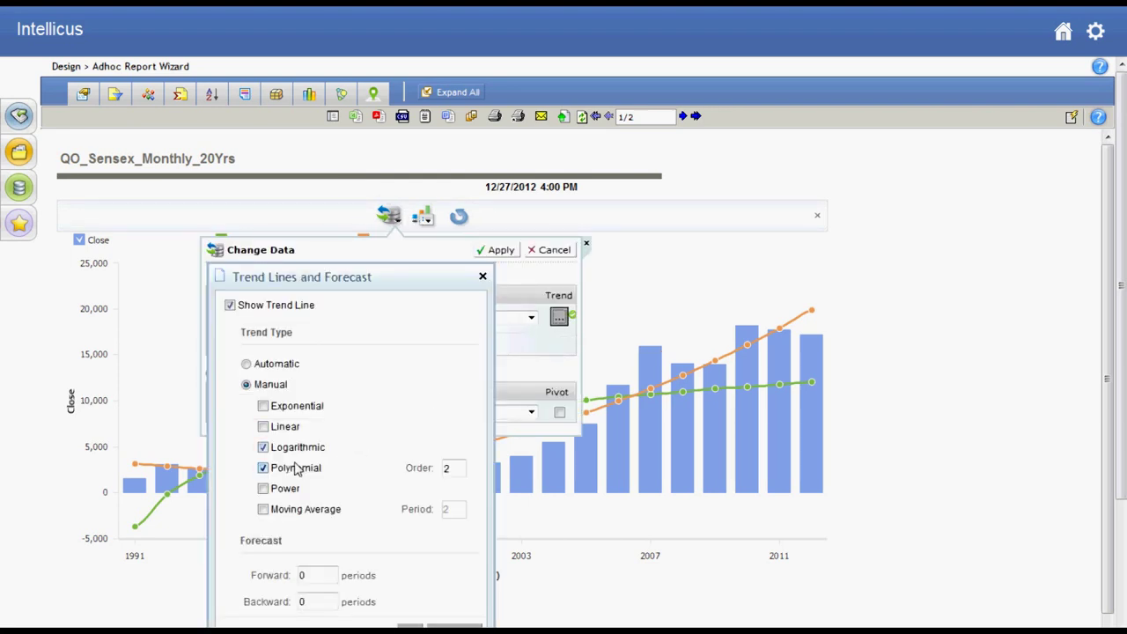
left_click(265, 449)
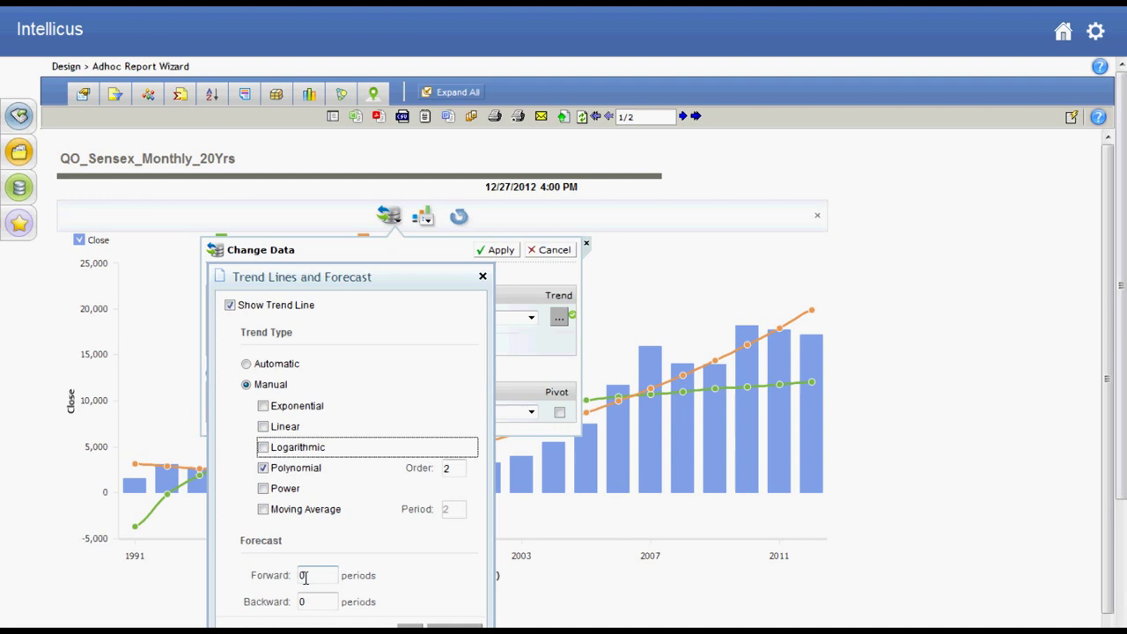
left_click(307, 578)
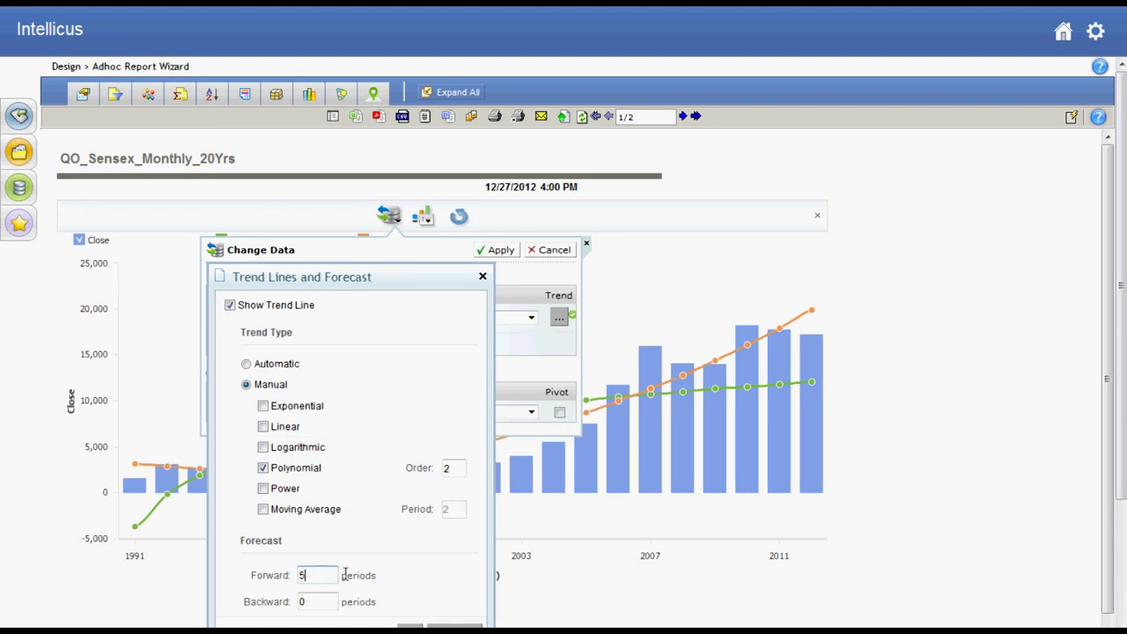
type("5")
left_click(410, 628)
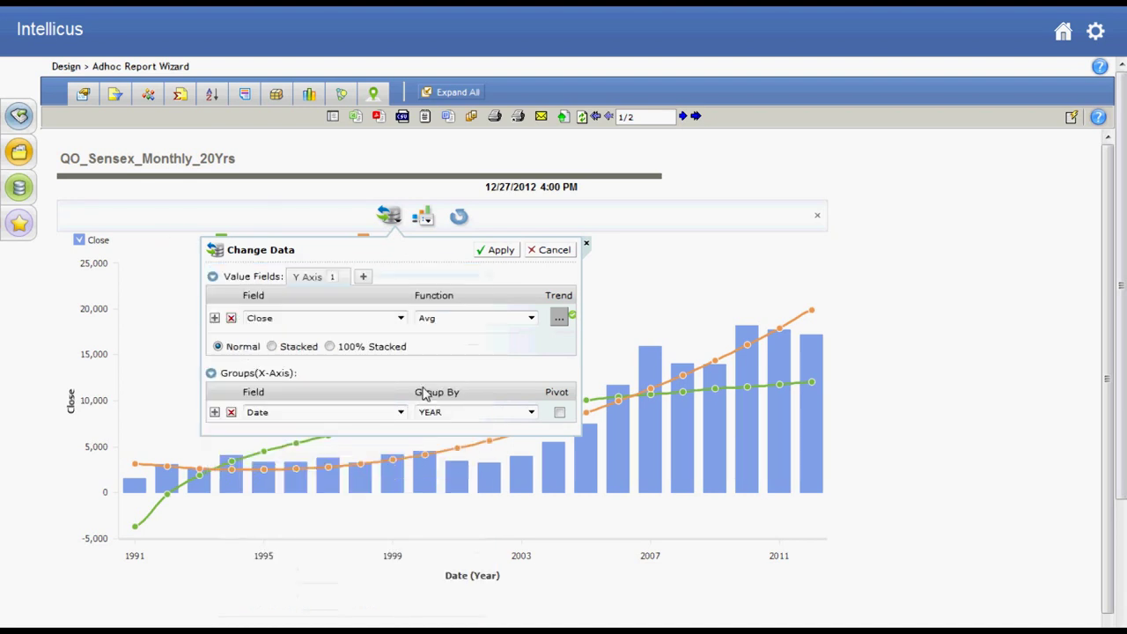
left_click(499, 252)
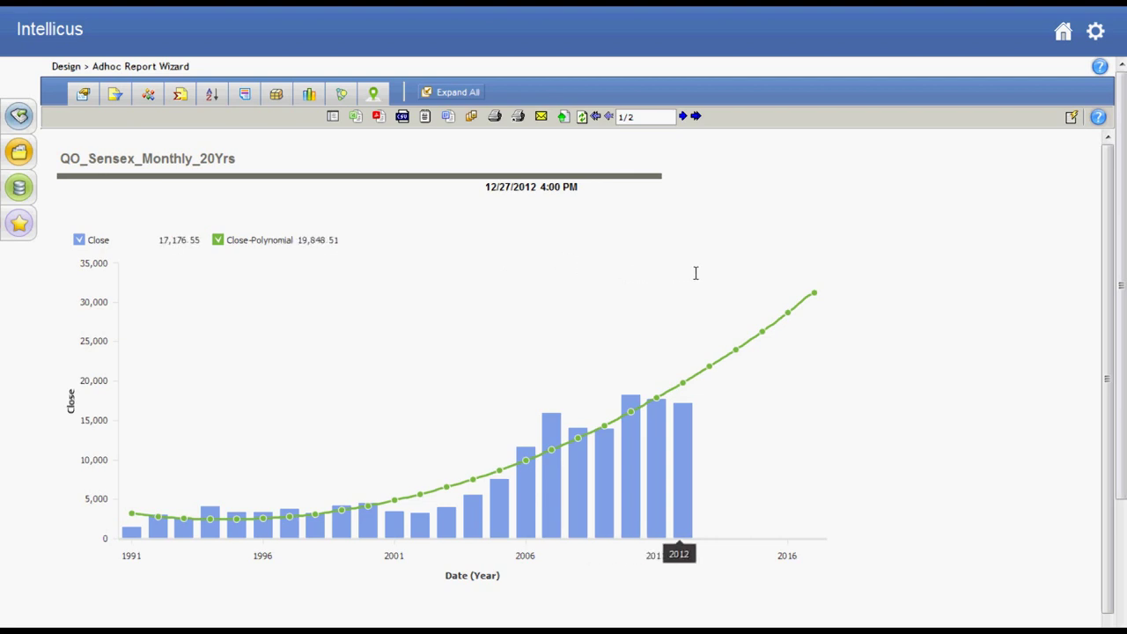
Zoom into 2010–2017 to check the forecast reaching 31,201.51, then show all years
mouse_move(813, 298)
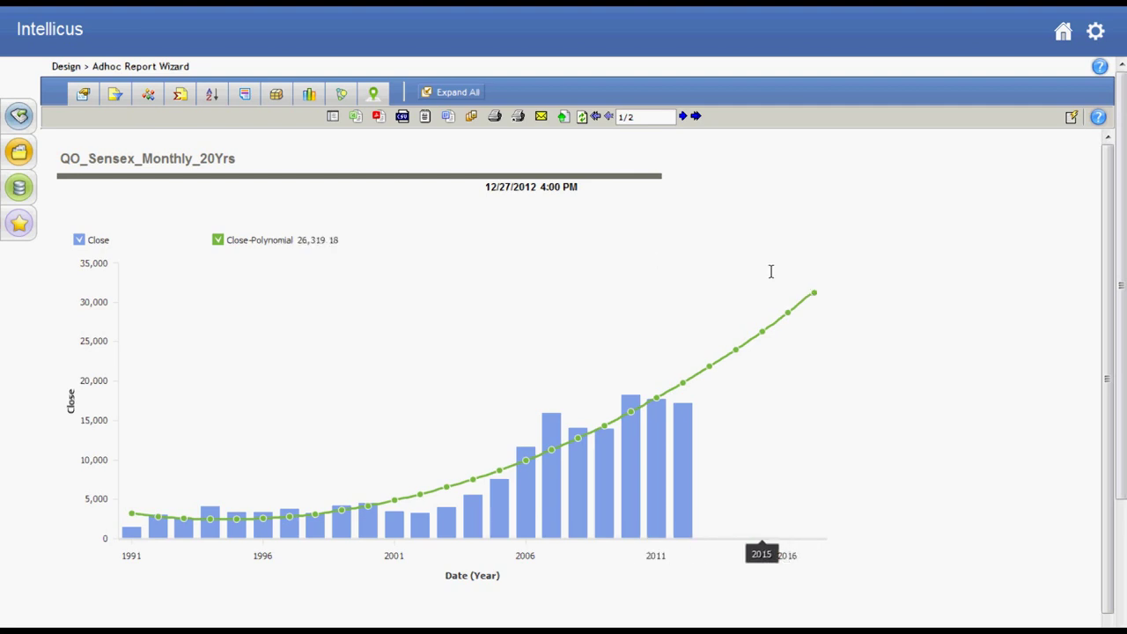
left_click_drag(634, 285, 858, 294)
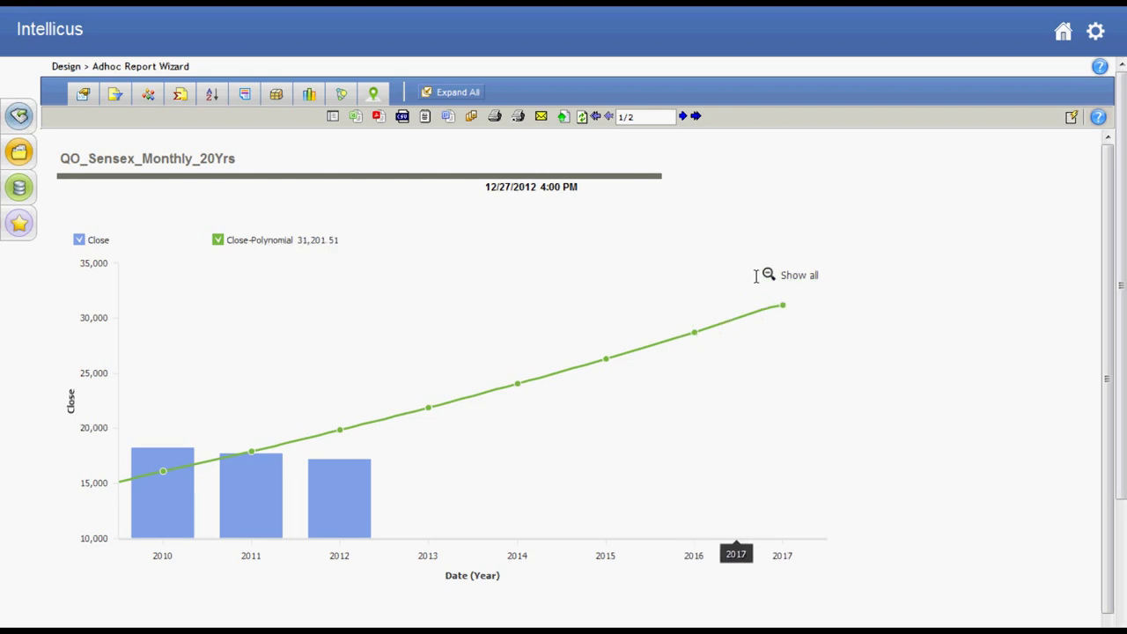
left_click(793, 275)
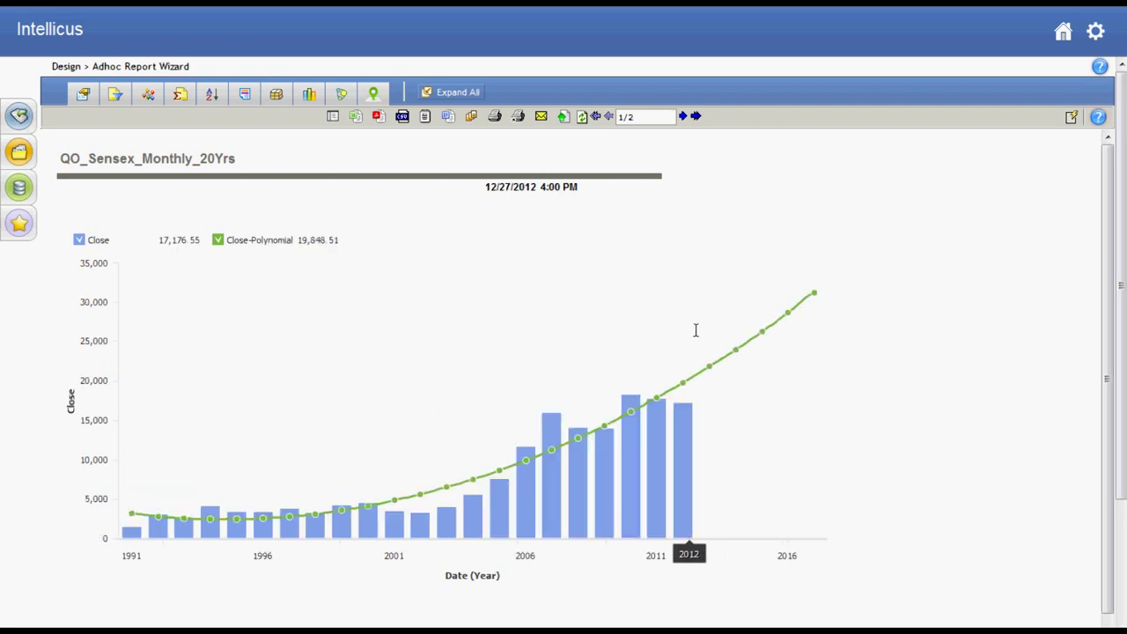